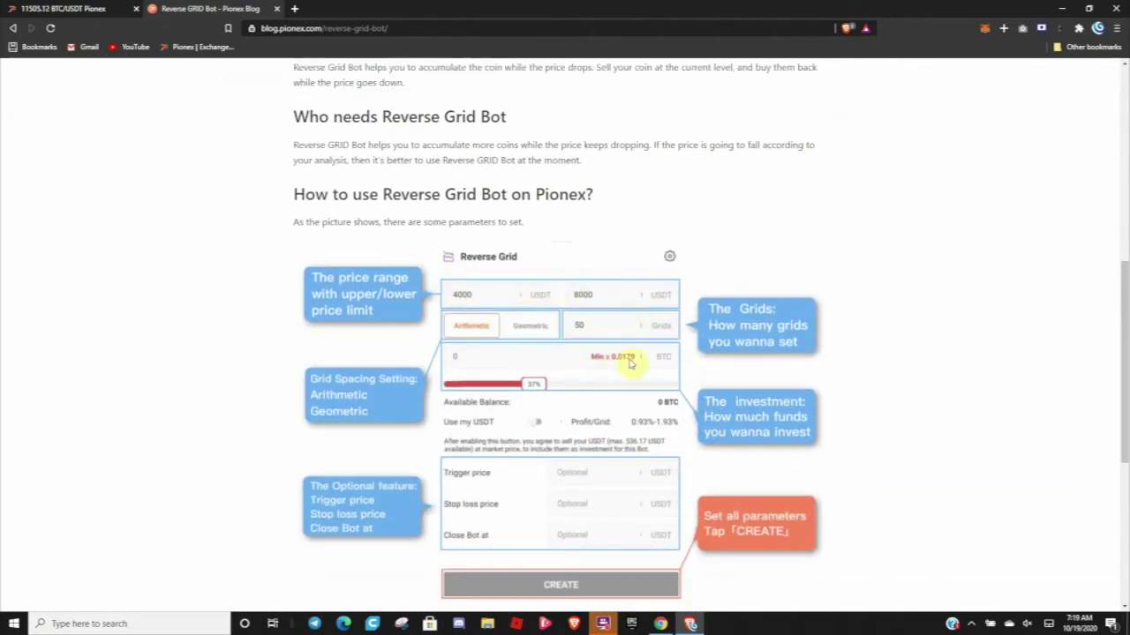
# Read the rest of the Reverse Grid Bot article, and review the BTC/USDT price trend on the 4-hour and 15-minute charts
pyautogui.scroll(-4, 630, 363)
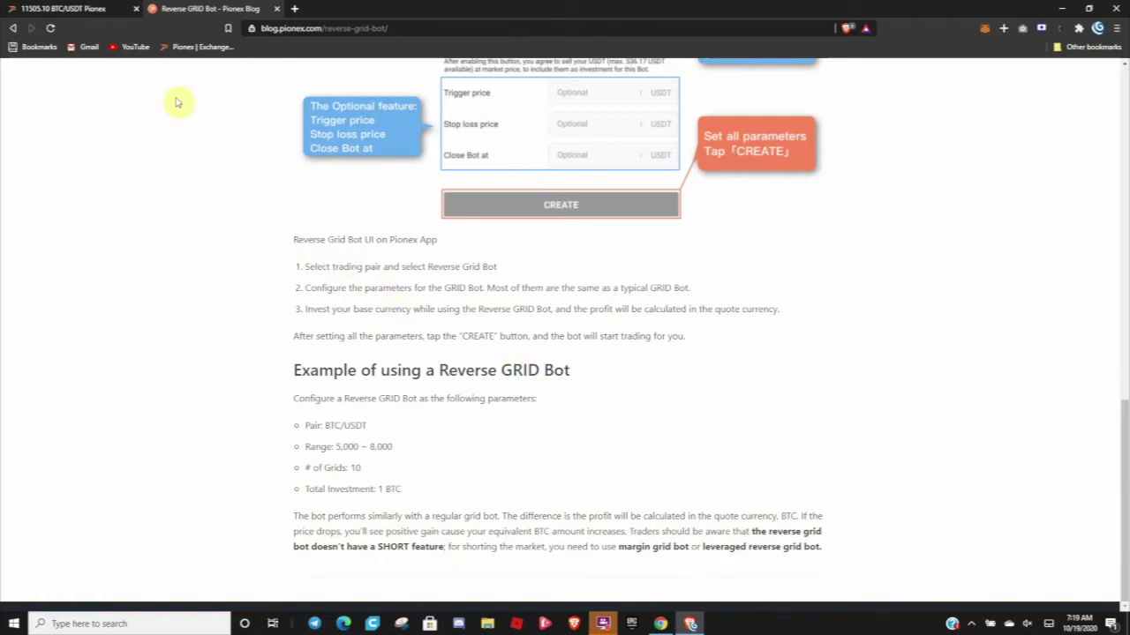
pyautogui.click(93, 7)
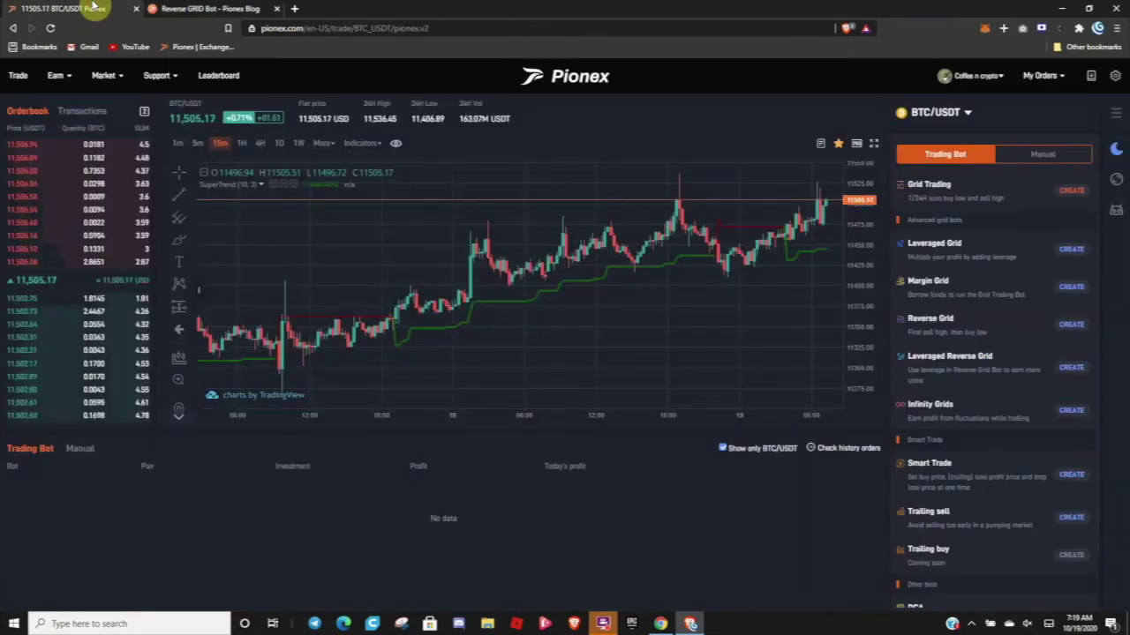
pyautogui.click(259, 144)
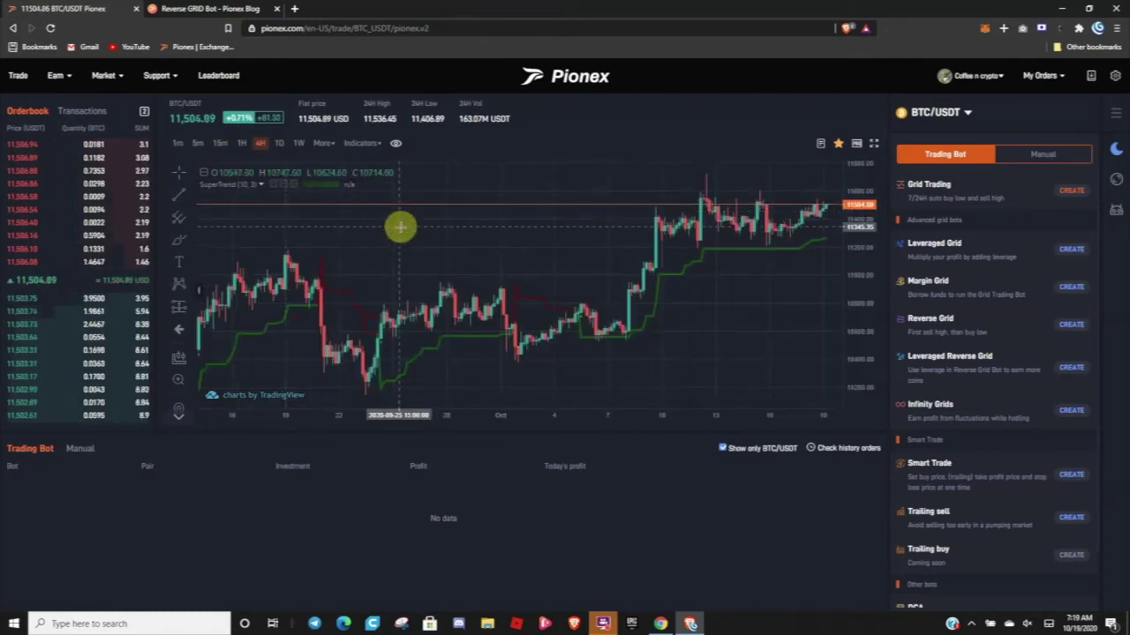
pyautogui.scroll(-2, 402, 226)
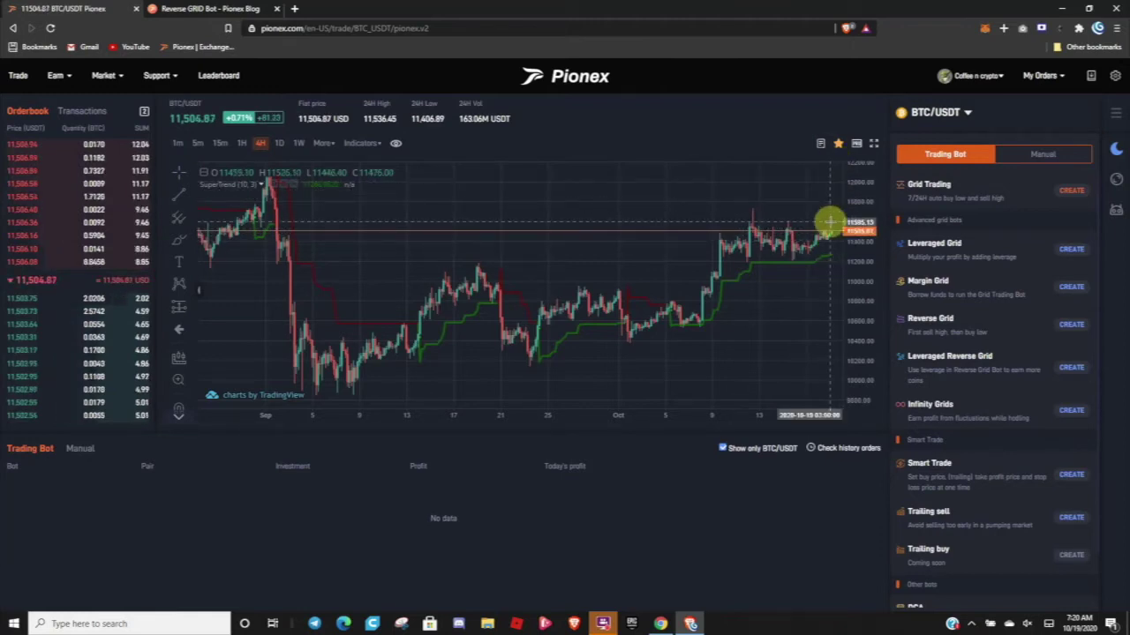
pyautogui.click(221, 143)
pyautogui.scroll(-2, 403, 260)
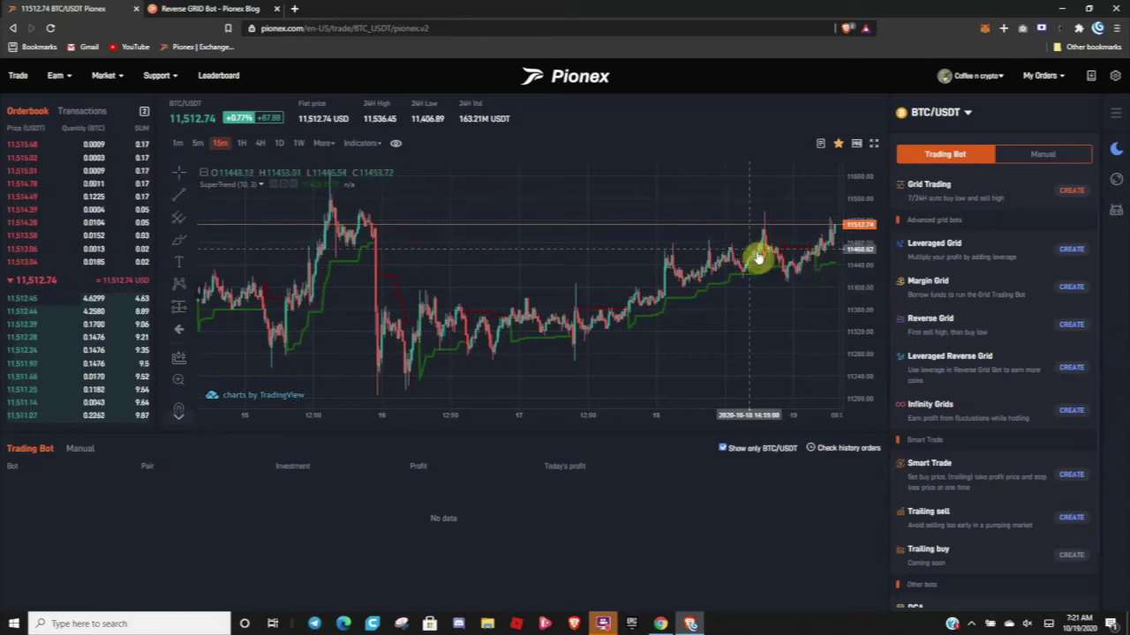
pyautogui.scroll(2, 762, 256)
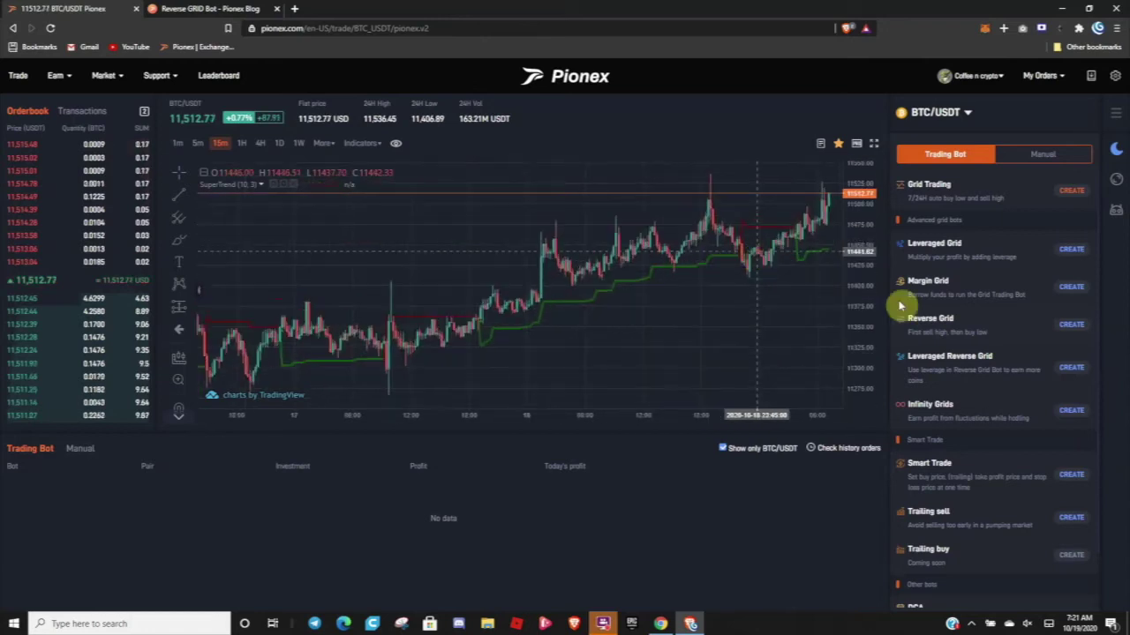
# Start a new Reverse Grid bot for BTC/USDT with a lower price of 9600 and an upper price of 11600 USDT
pyautogui.click(1076, 325)
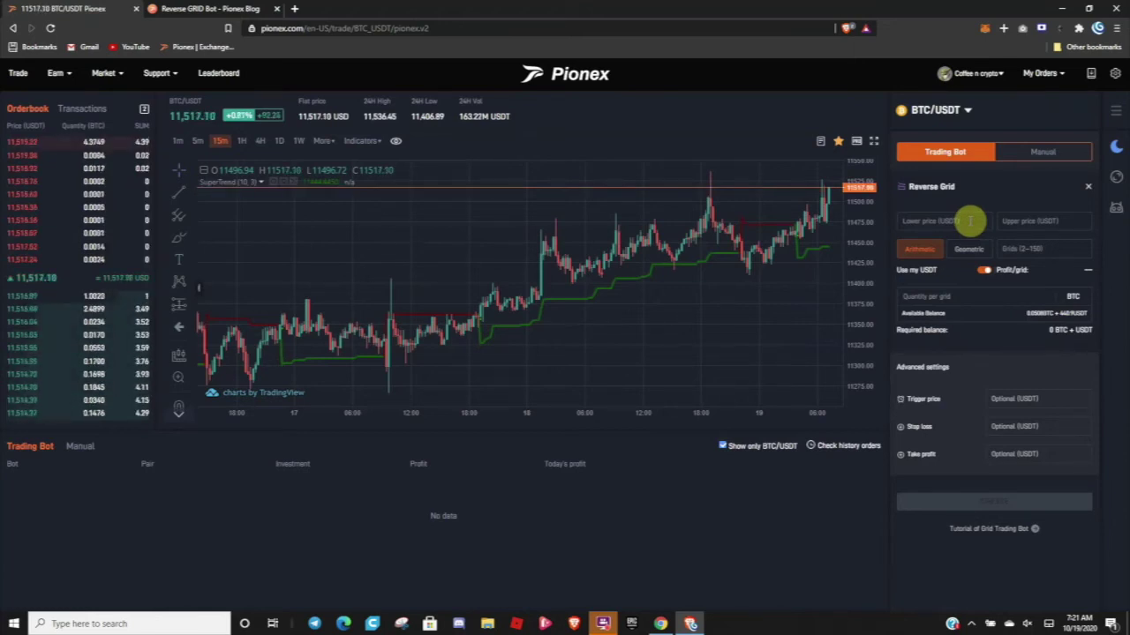
pyautogui.click(970, 221)
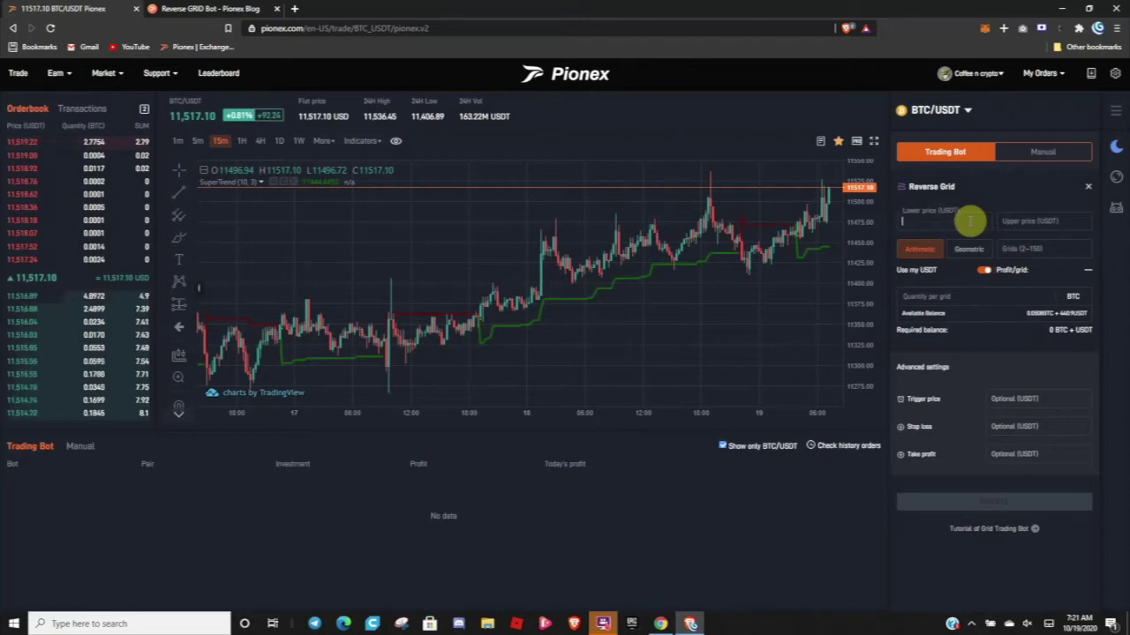
pyautogui.write('9600')
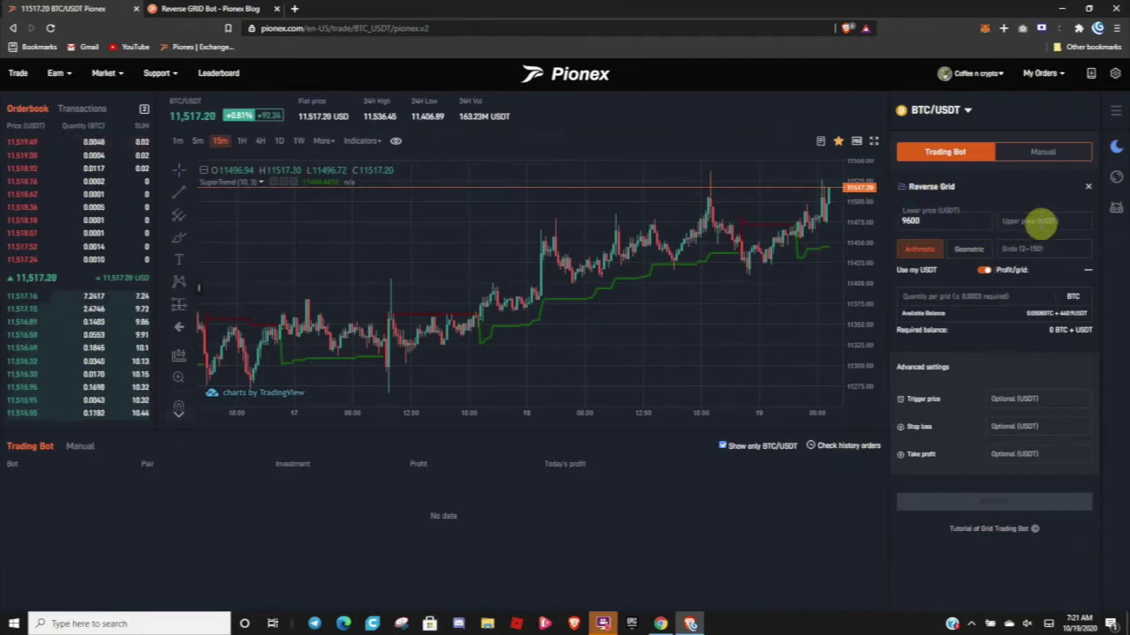
pyautogui.scroll(-5, 735, 233)
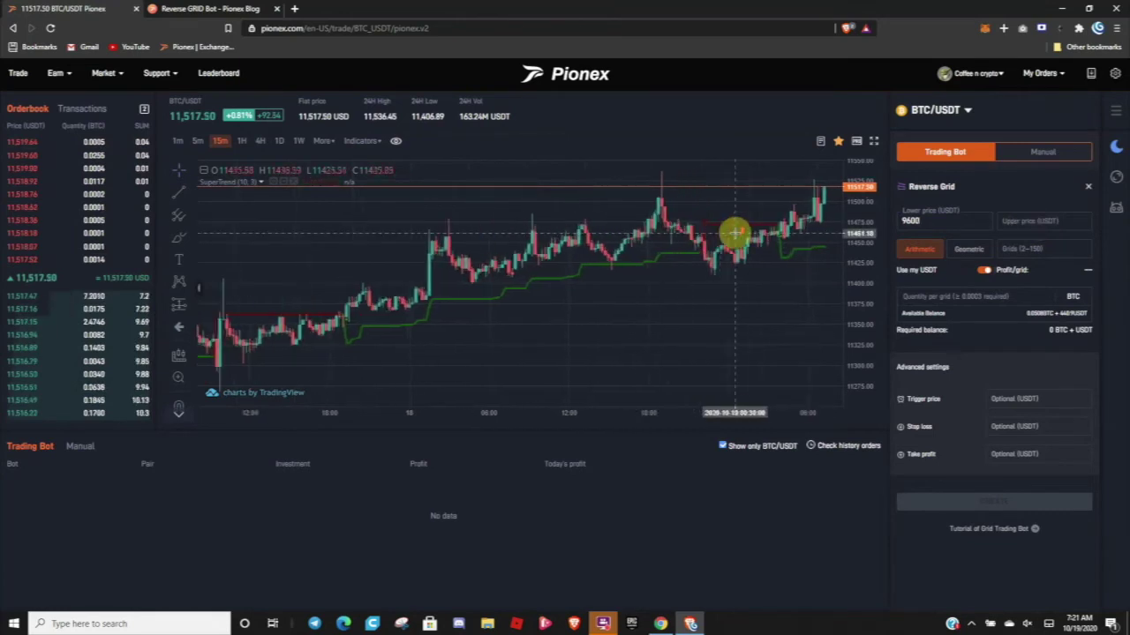
pyautogui.scroll(-5, 735, 233)
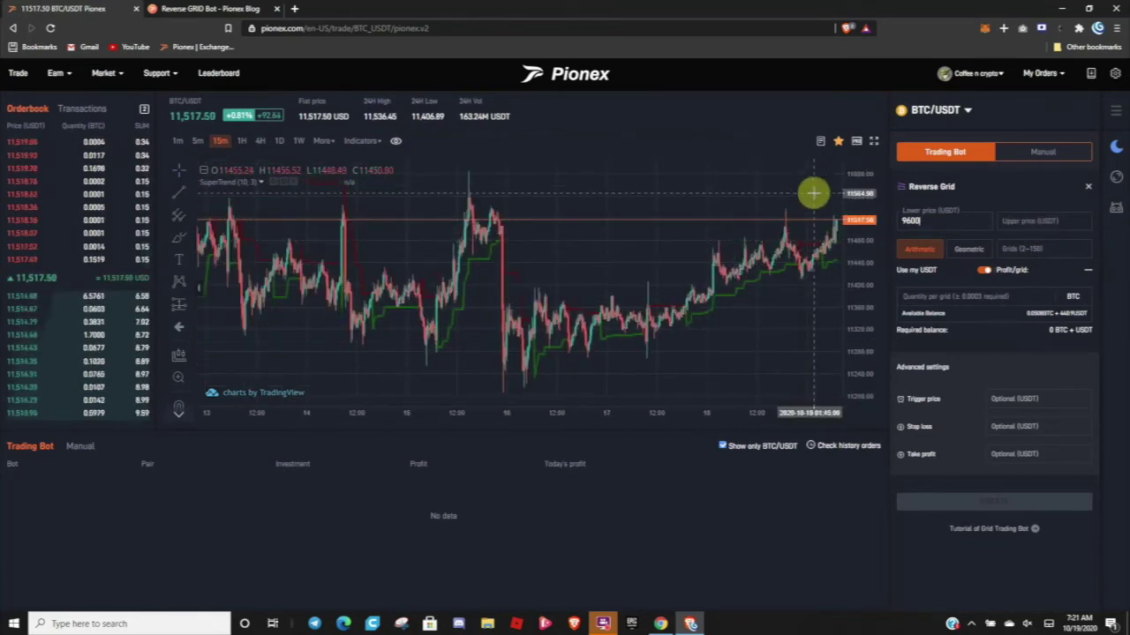
pyautogui.scroll(-3, 820, 188)
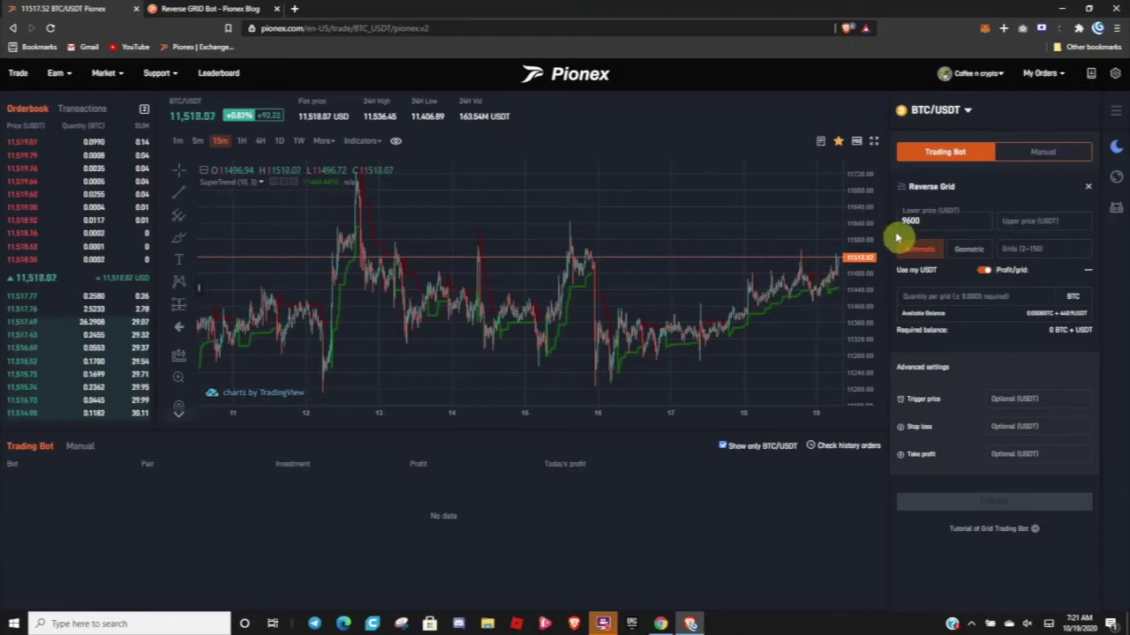
pyautogui.click(1024, 224)
pyautogui.write('11600')
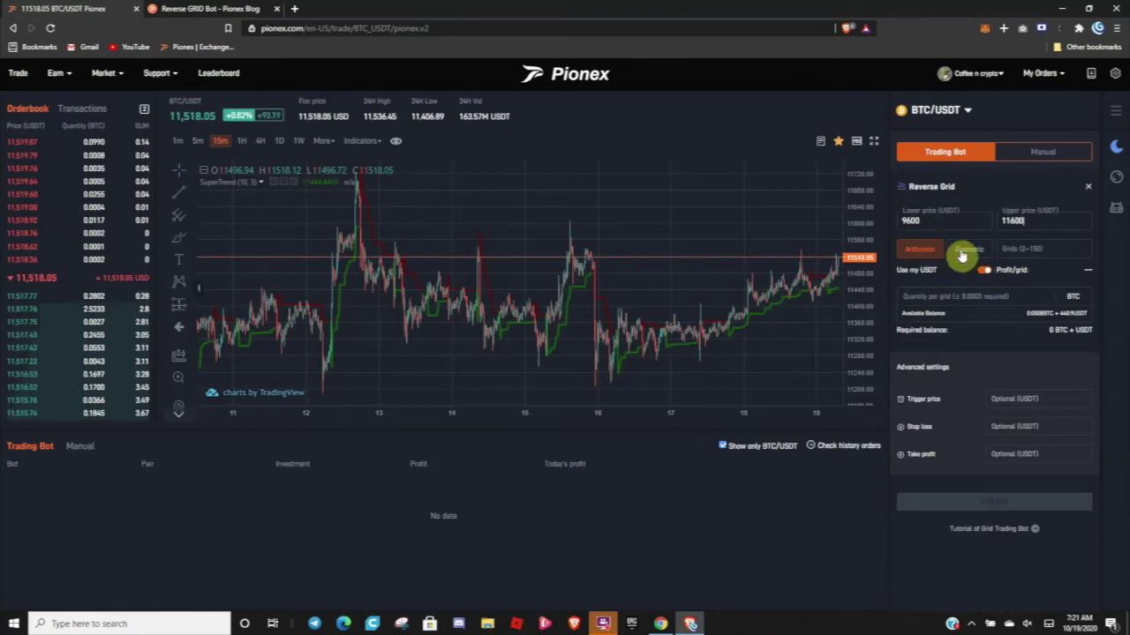
# Set the Reverse Grid bot to 50 grids with a quantity of 0.0003 BTC per grid
pyautogui.click(1009, 246)
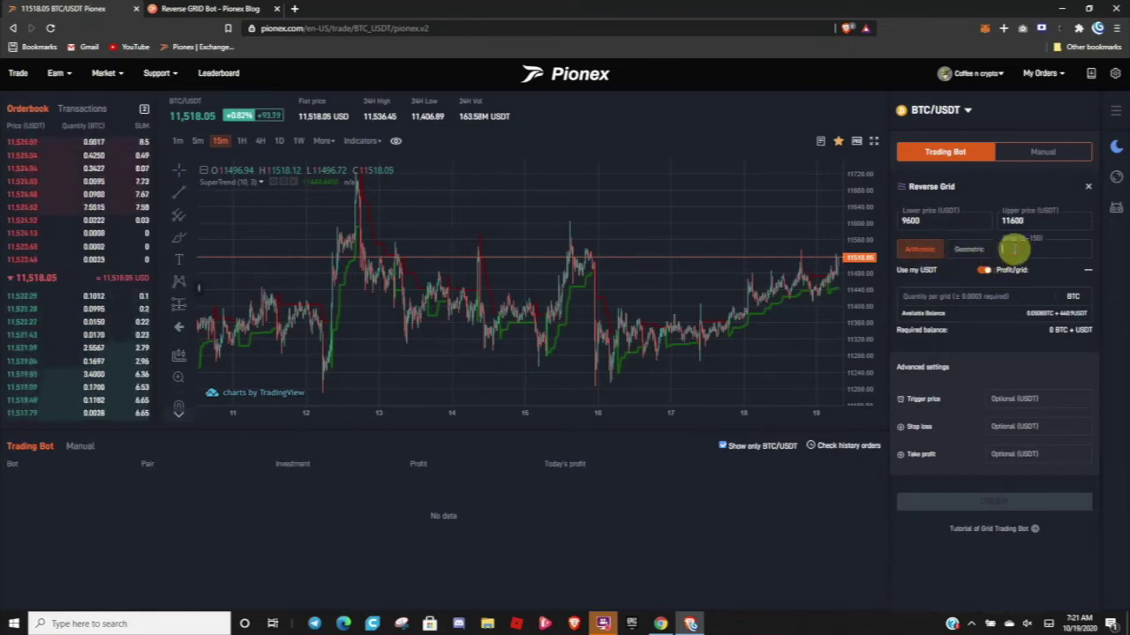
pyautogui.write('4')
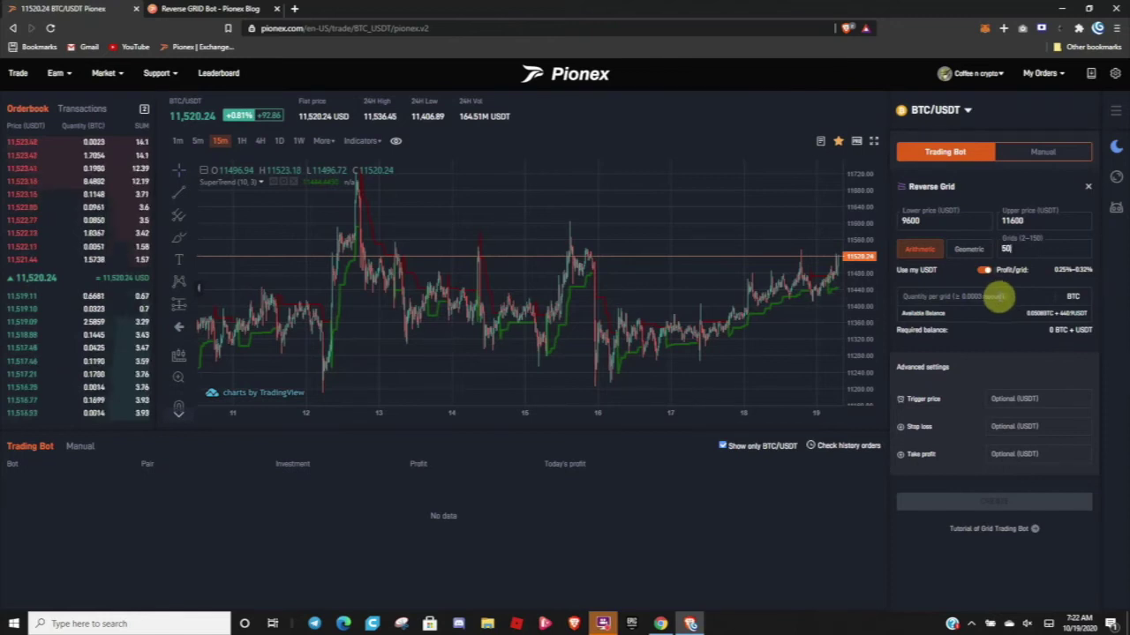
pyautogui.click(998, 298)
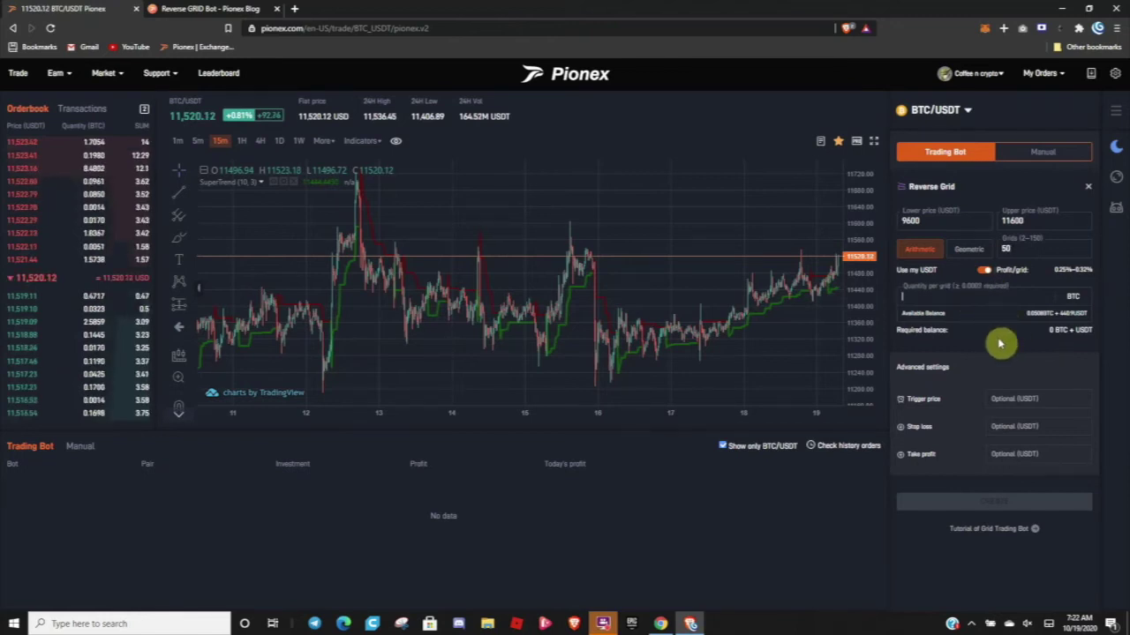
pyautogui.write('0')
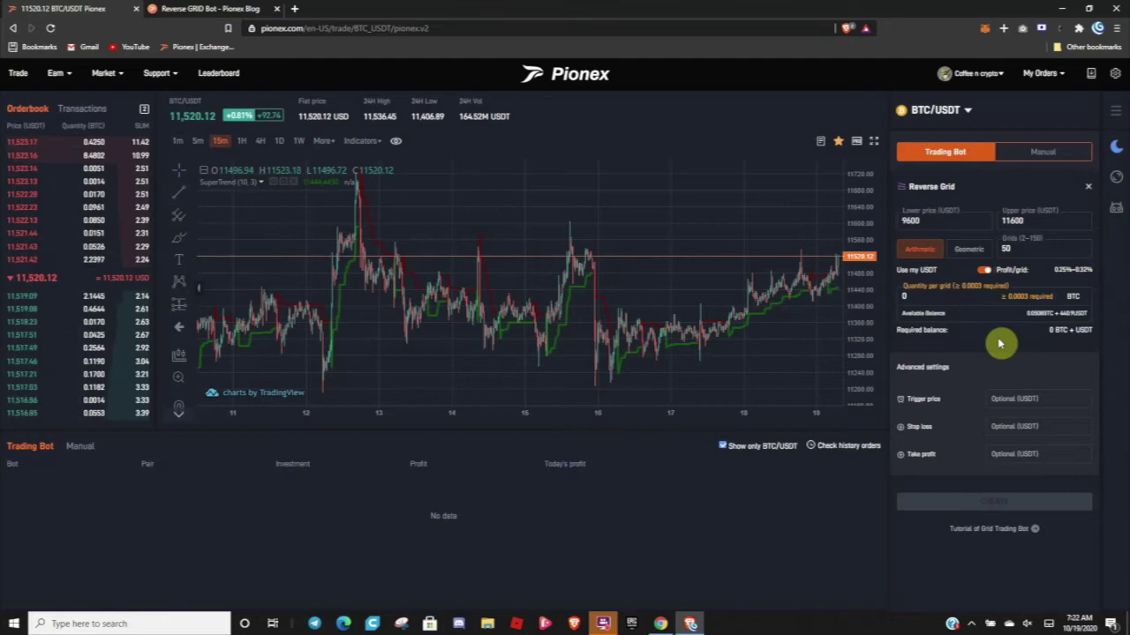
pyautogui.write('.0')
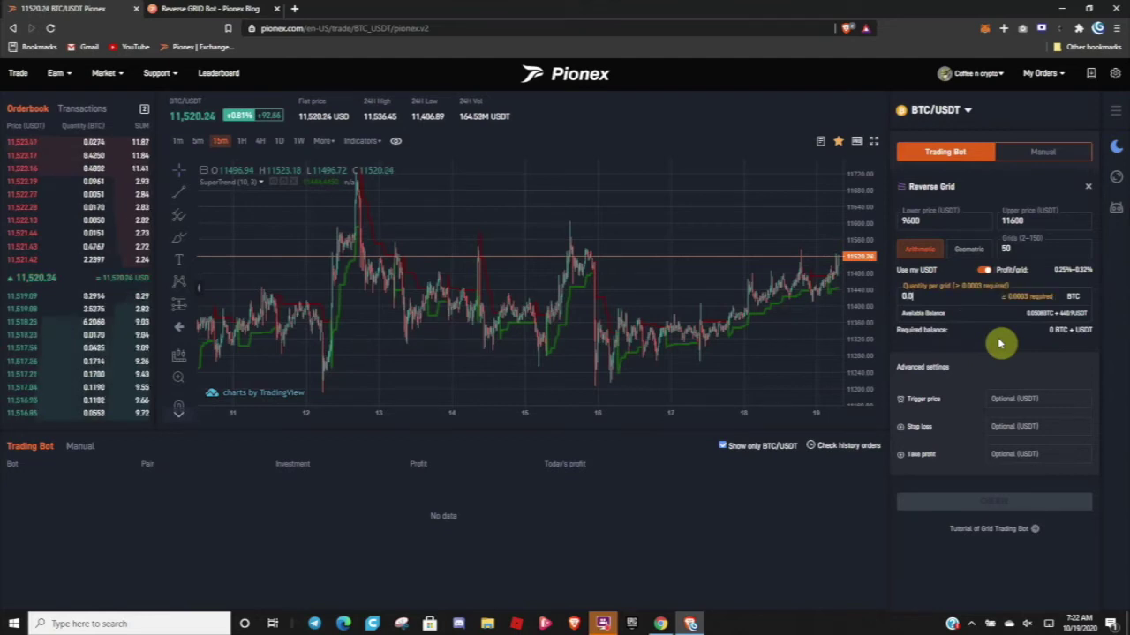
pyautogui.write('00')
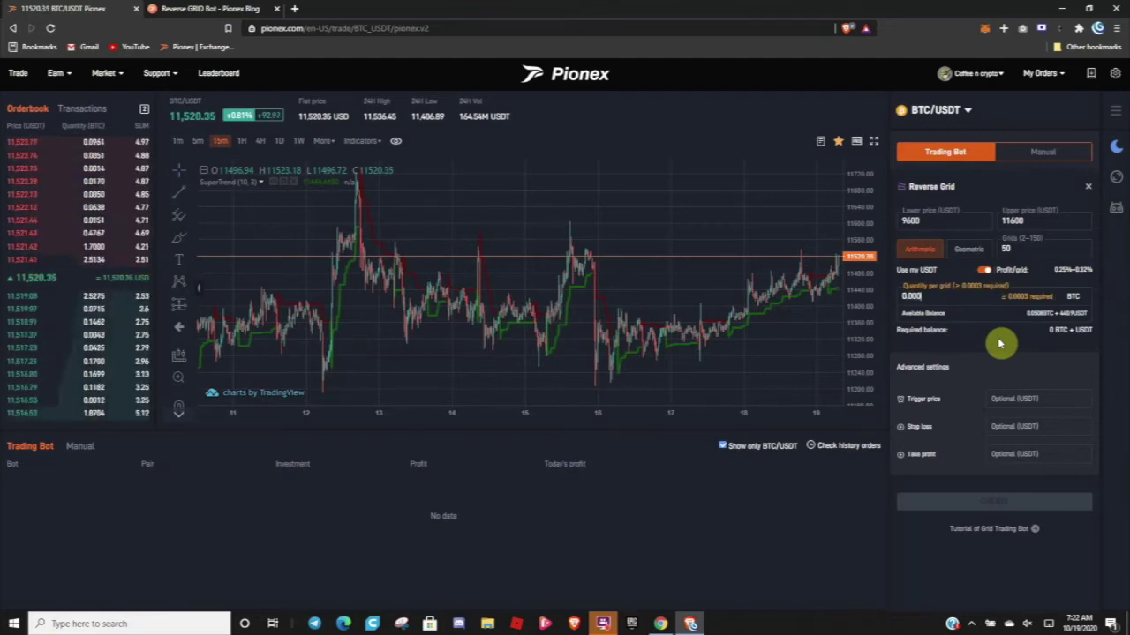
pyautogui.write('3')
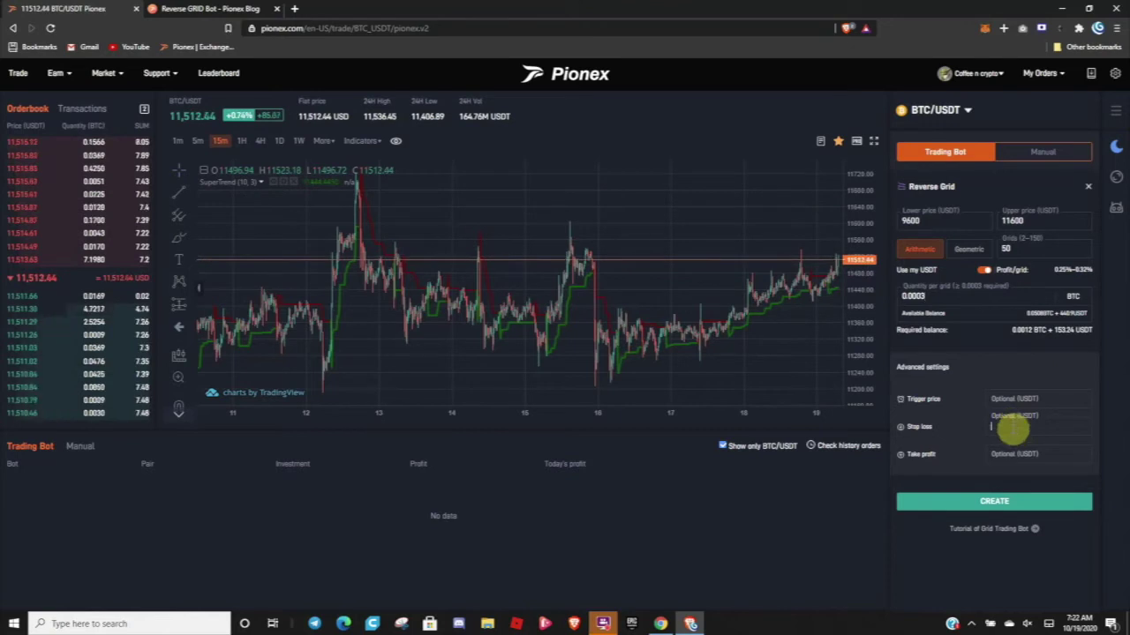
# Set the bot's stop loss to 11600.01 USDT and its take profit to 9599.99 USDT
pyautogui.click(1013, 429)
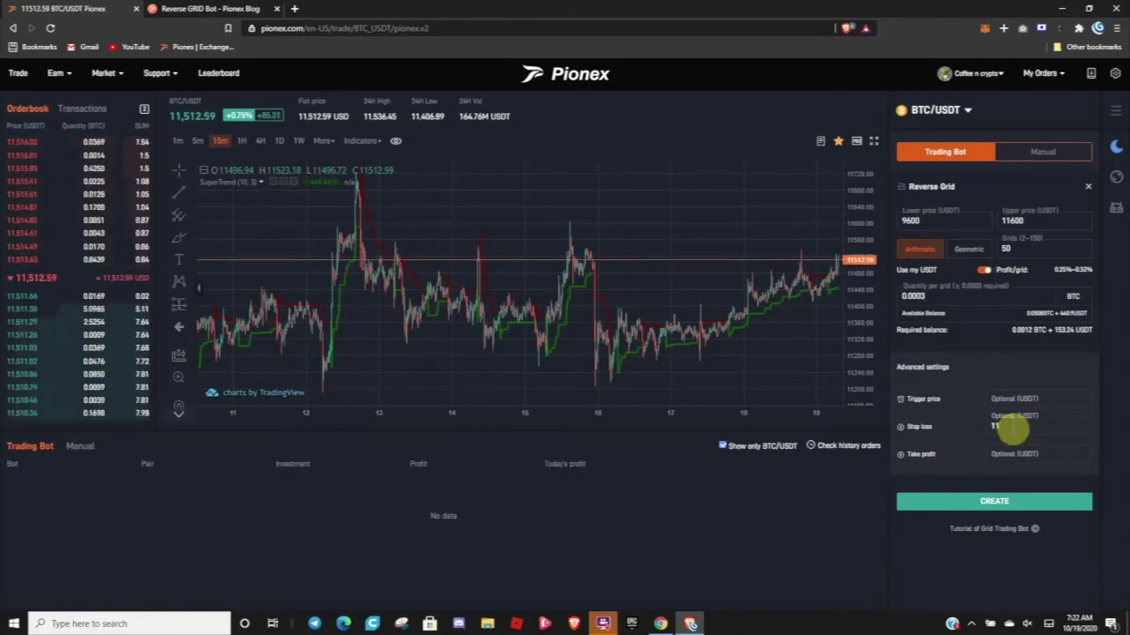
pyautogui.write('600')
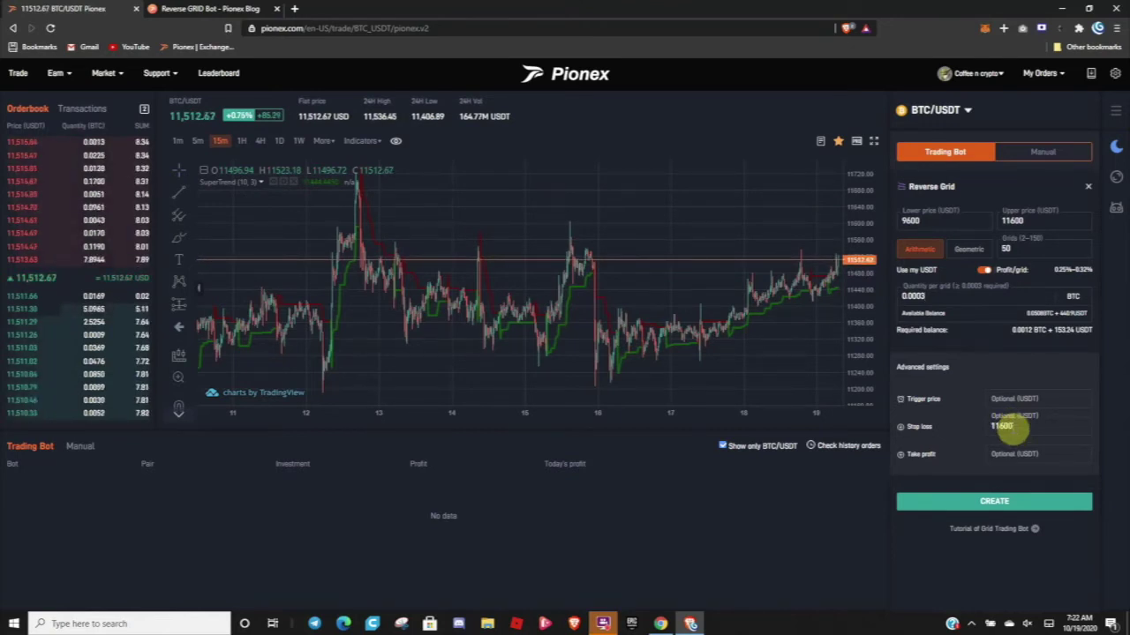
pyautogui.write('.01')
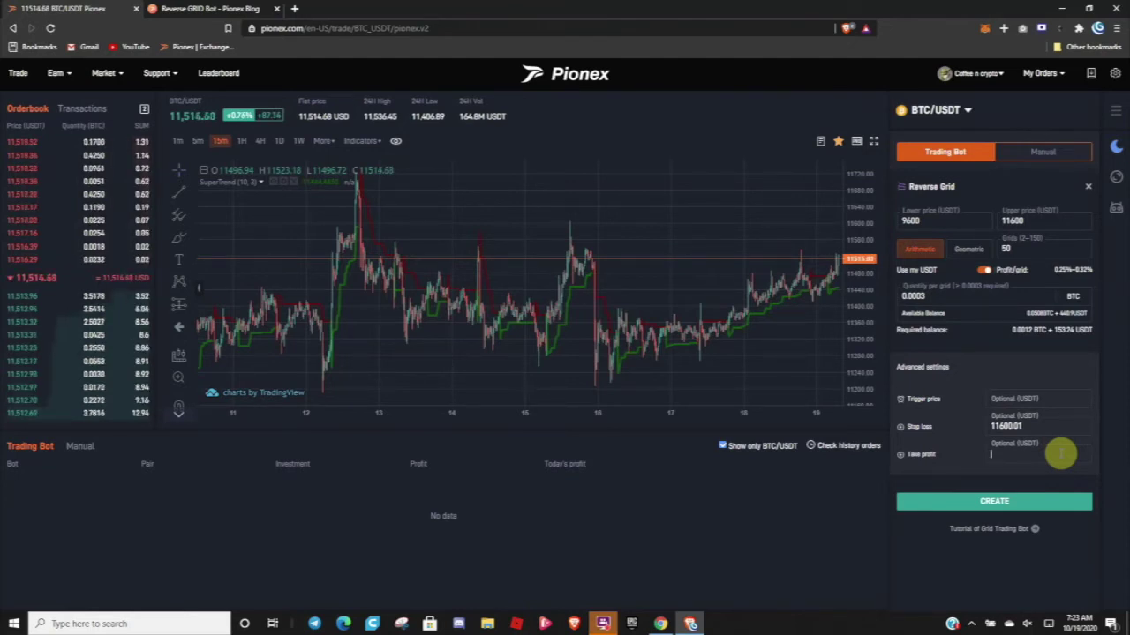
pyautogui.write('9')
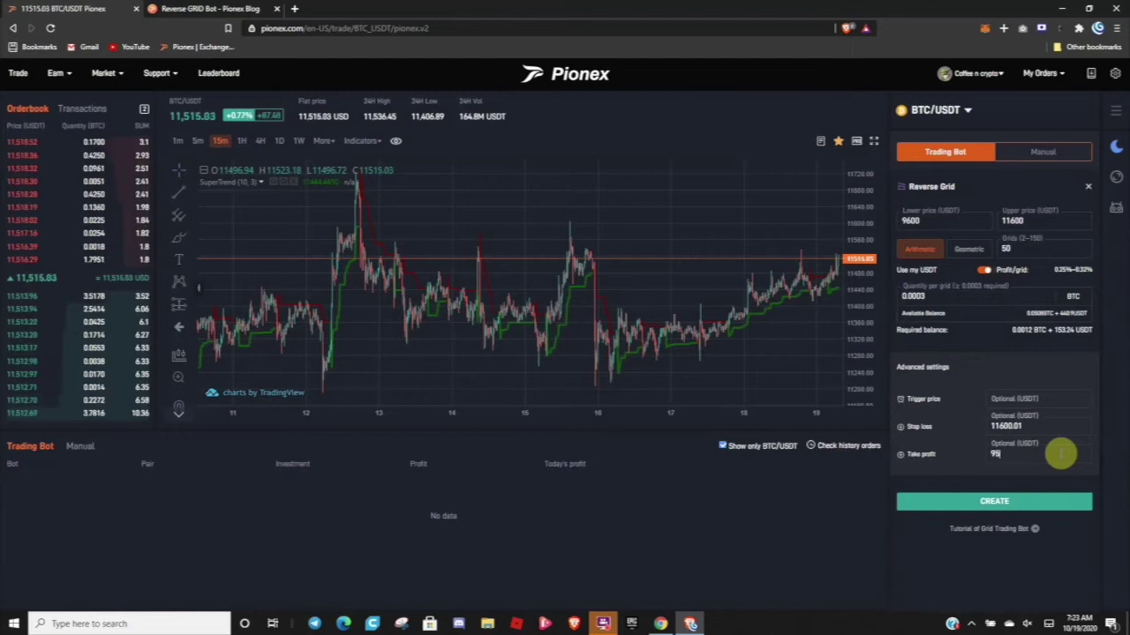
pyautogui.write('9')
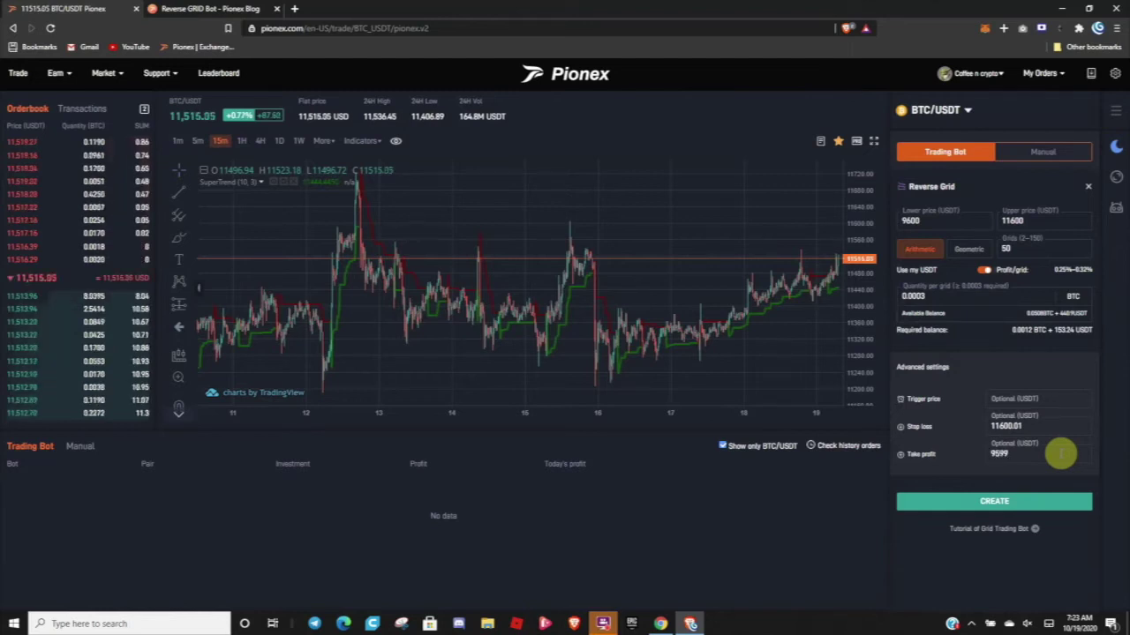
pyautogui.write('.99')
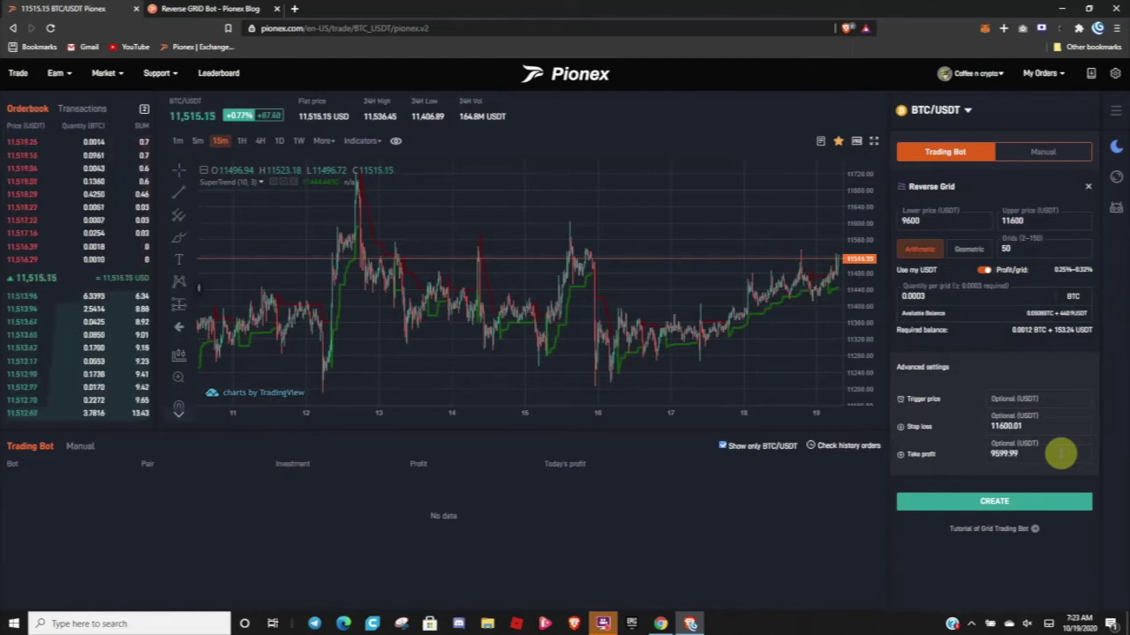
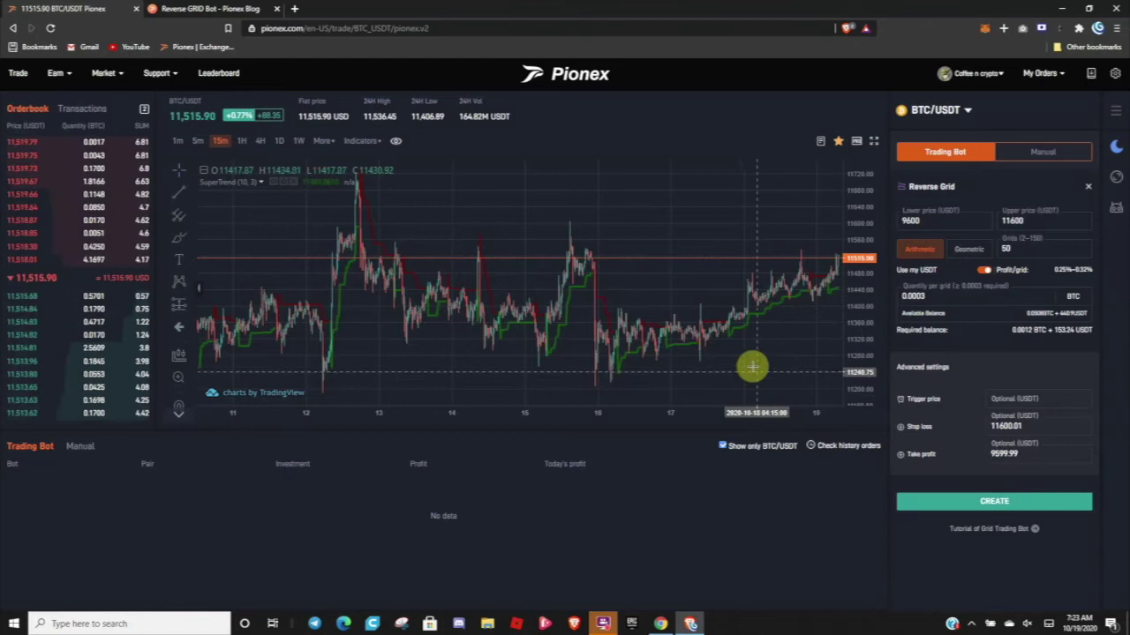
# Create the configured Reverse Grid bot and confirm its parameters, dismissing the desktop notifications
pyautogui.scroll(4, 678, 346)
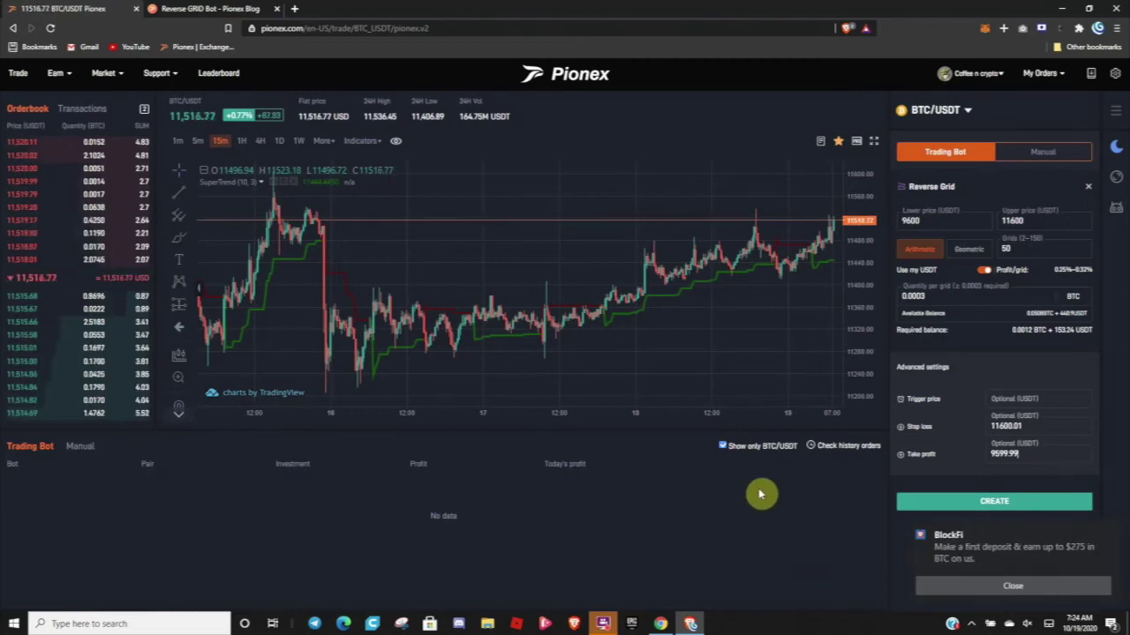
pyautogui.click(1008, 589)
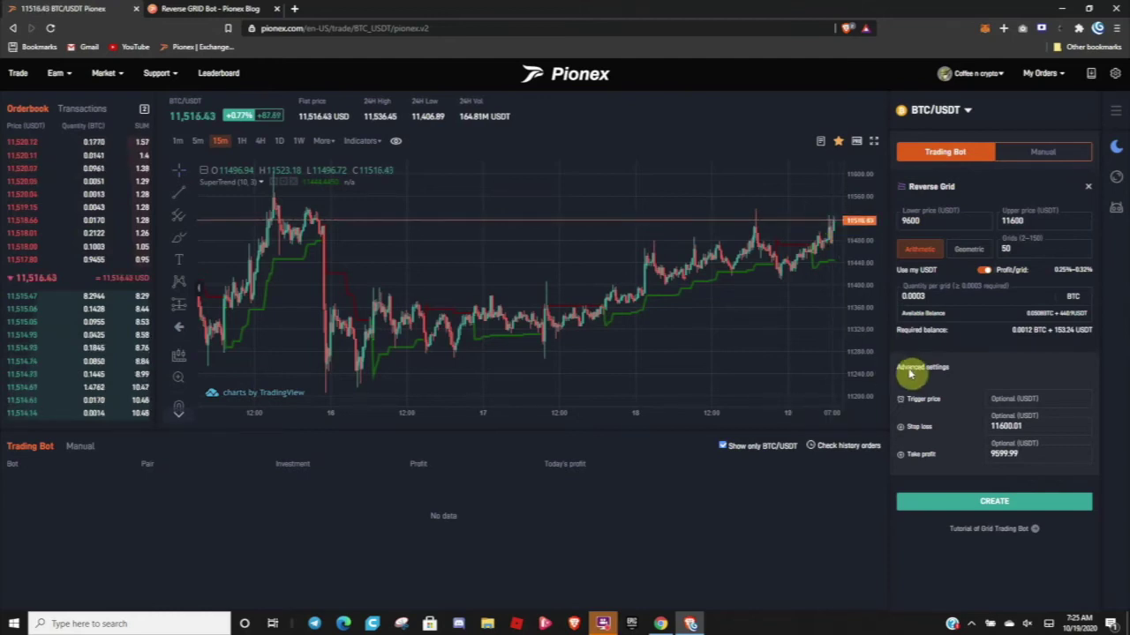
pyautogui.click(1020, 503)
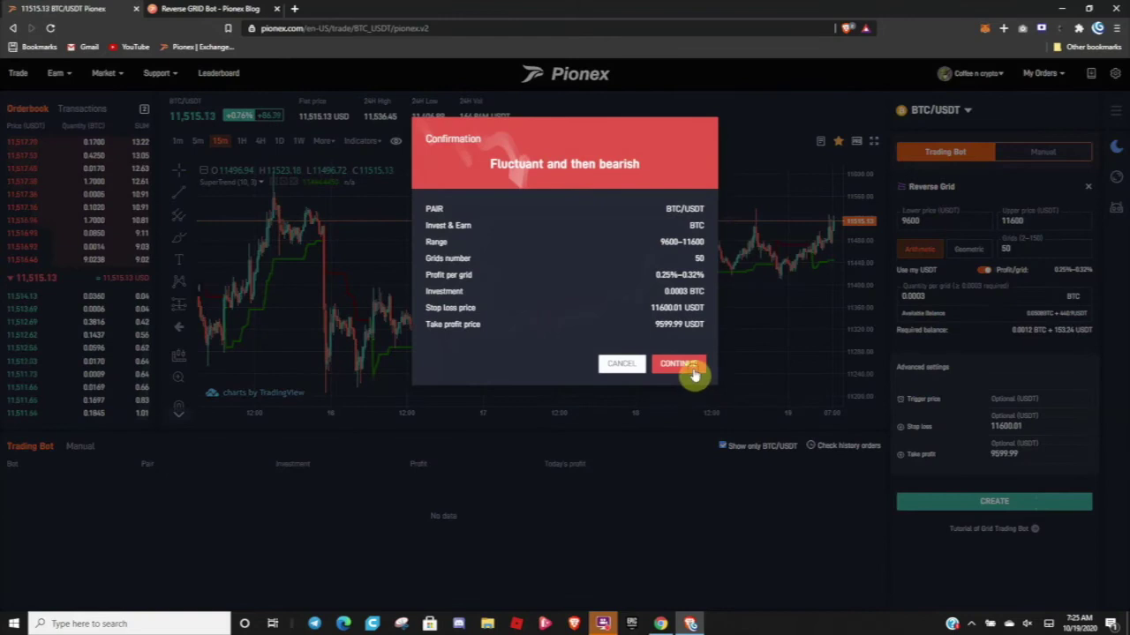
pyautogui.click(694, 374)
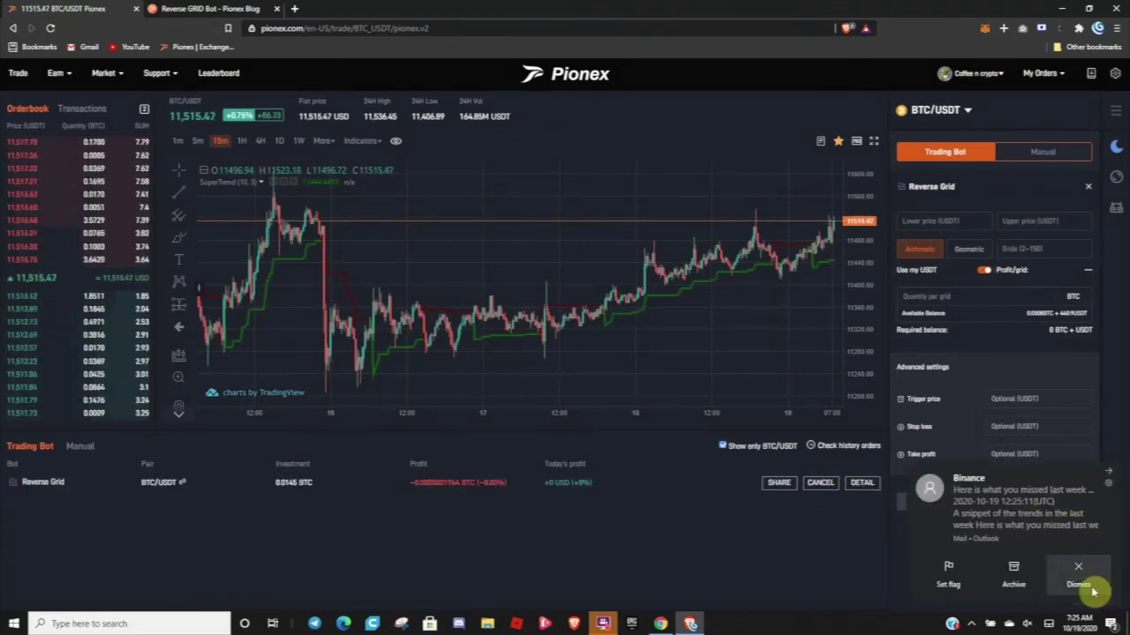
pyautogui.click(1093, 569)
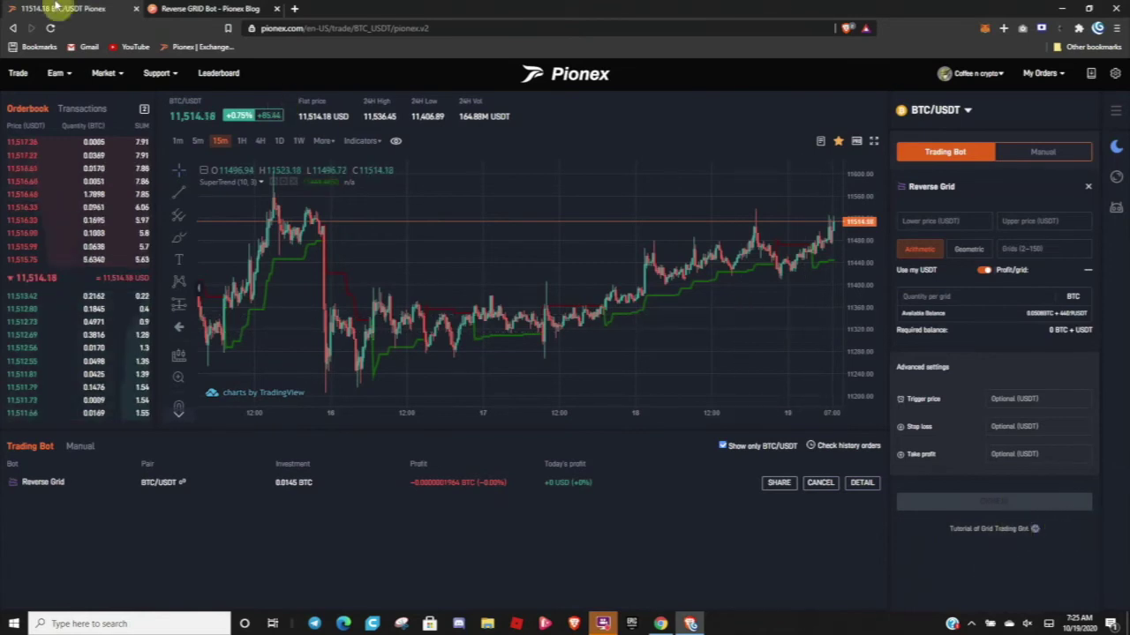
# Reload the trading page to show the bot's grid lines on the chart, and limit the bot list to BTC/USDT
pyautogui.click(50, 28)
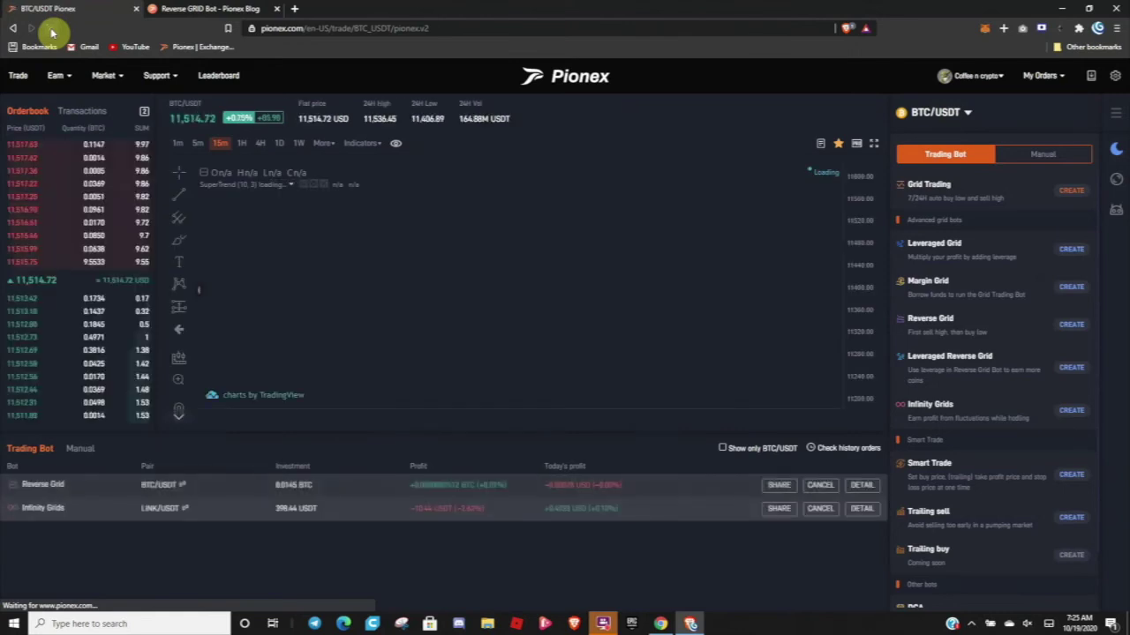
pyautogui.scroll(-1, 706, 283)
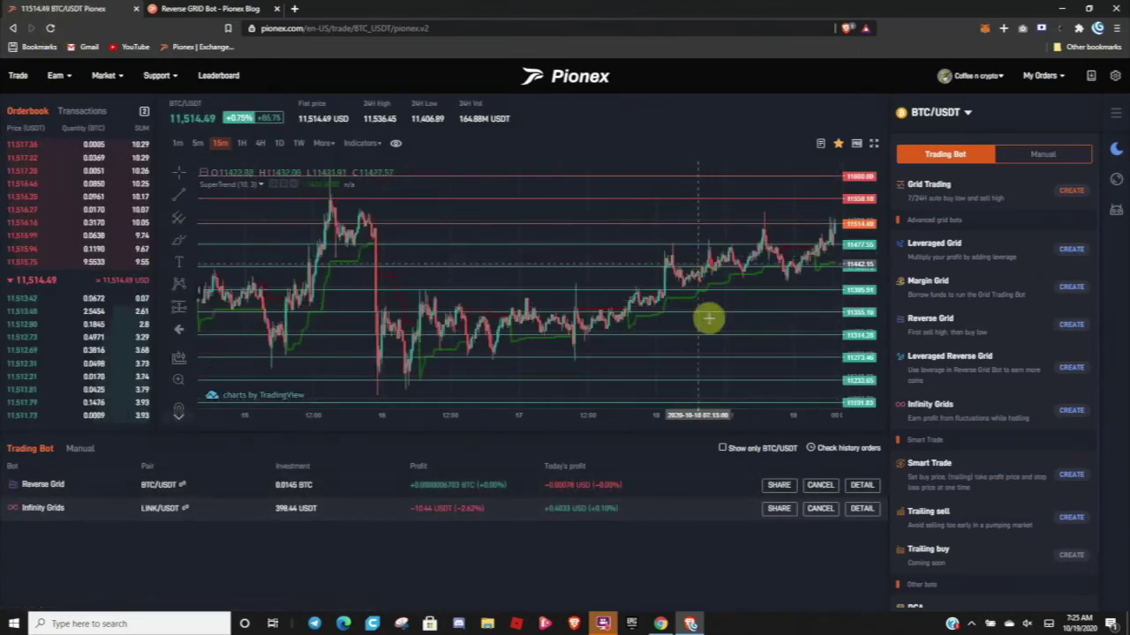
pyautogui.click(722, 450)
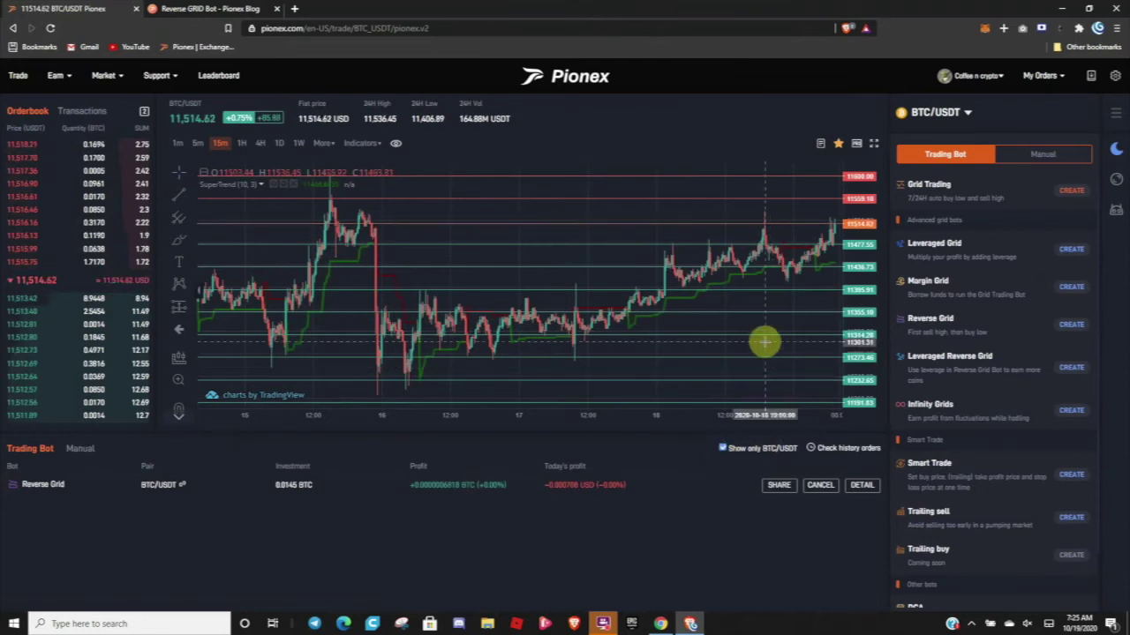
# Switch the BTC/USDT chart to the 4-hour interval to view the Reverse Grid bot's whole price range
pyautogui.scroll(-4, 802, 298)
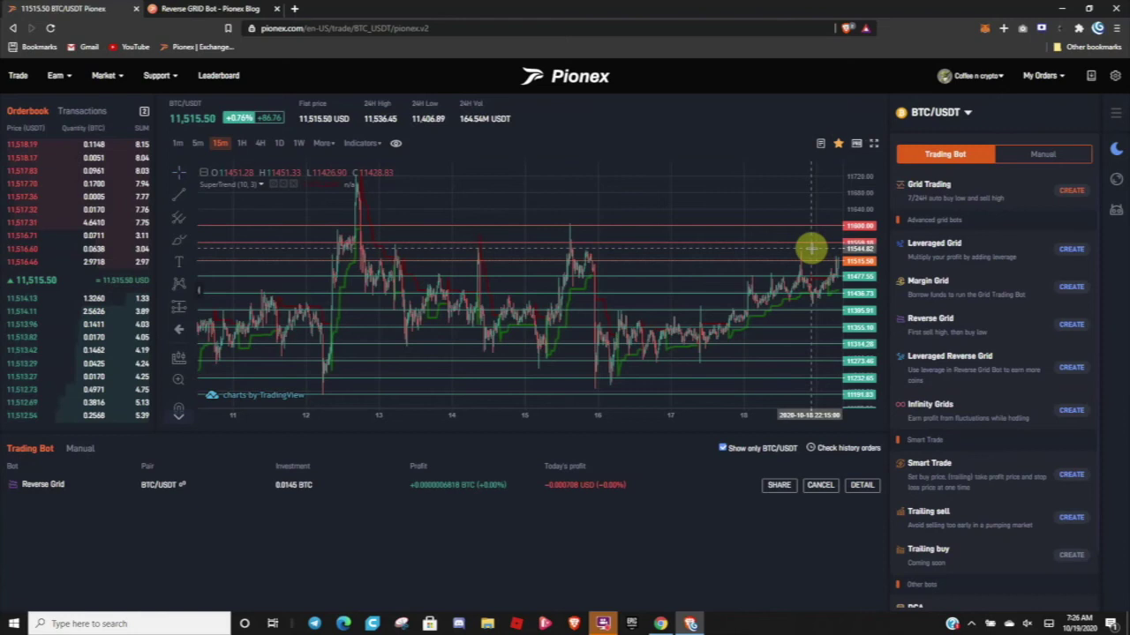
pyautogui.scroll(-2, 809, 248)
pyautogui.scroll(-2, 809, 248)
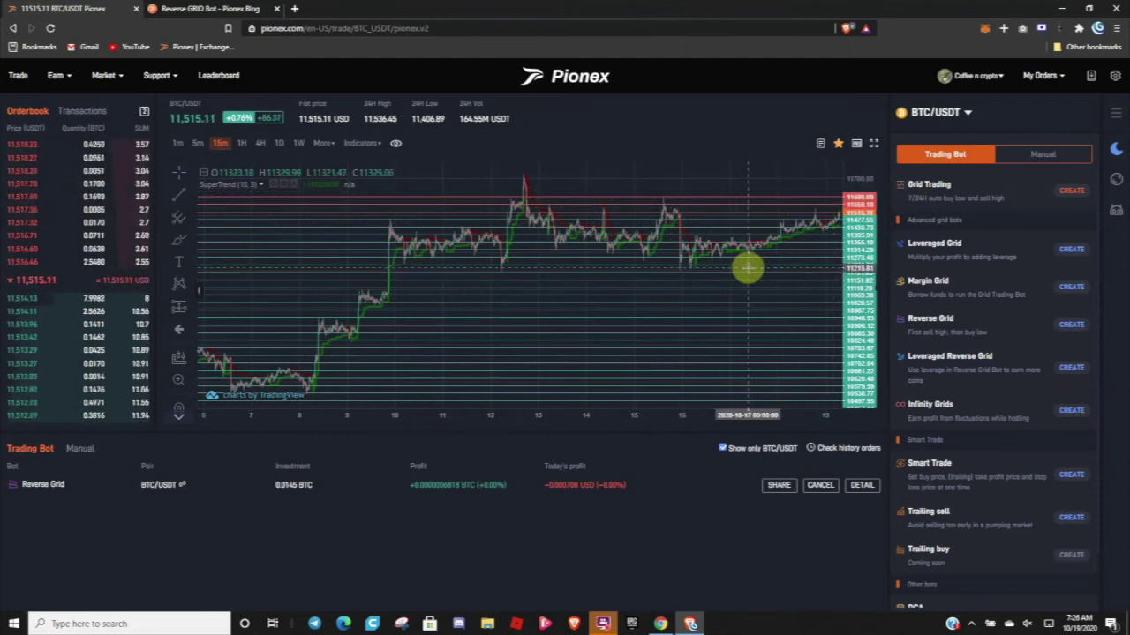
pyautogui.scroll(-5, 747, 268)
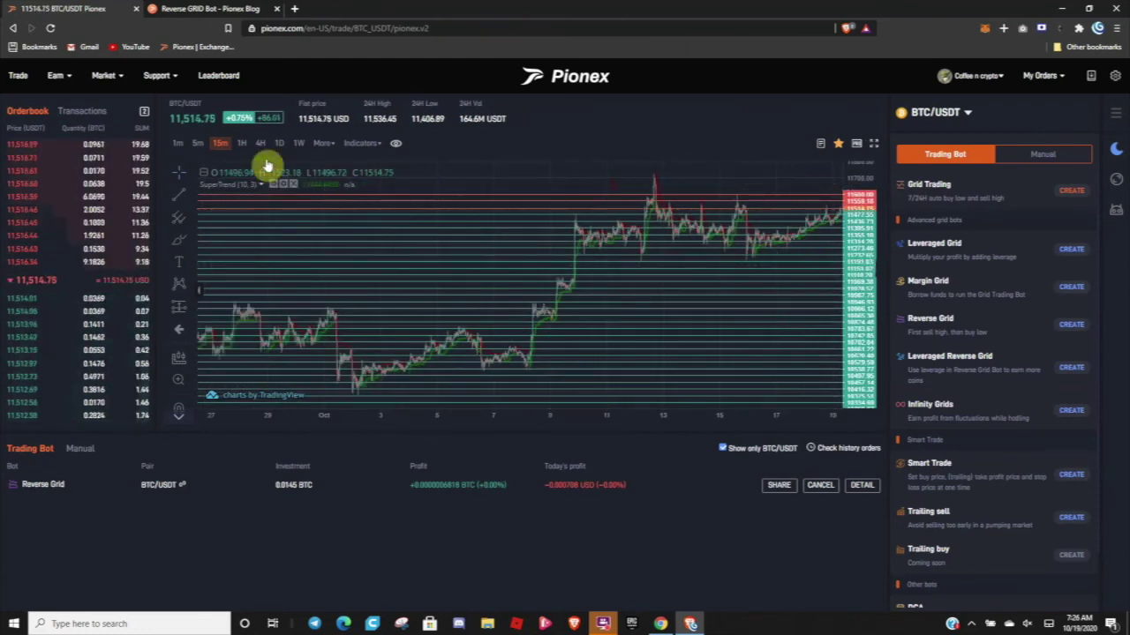
pyautogui.click(262, 145)
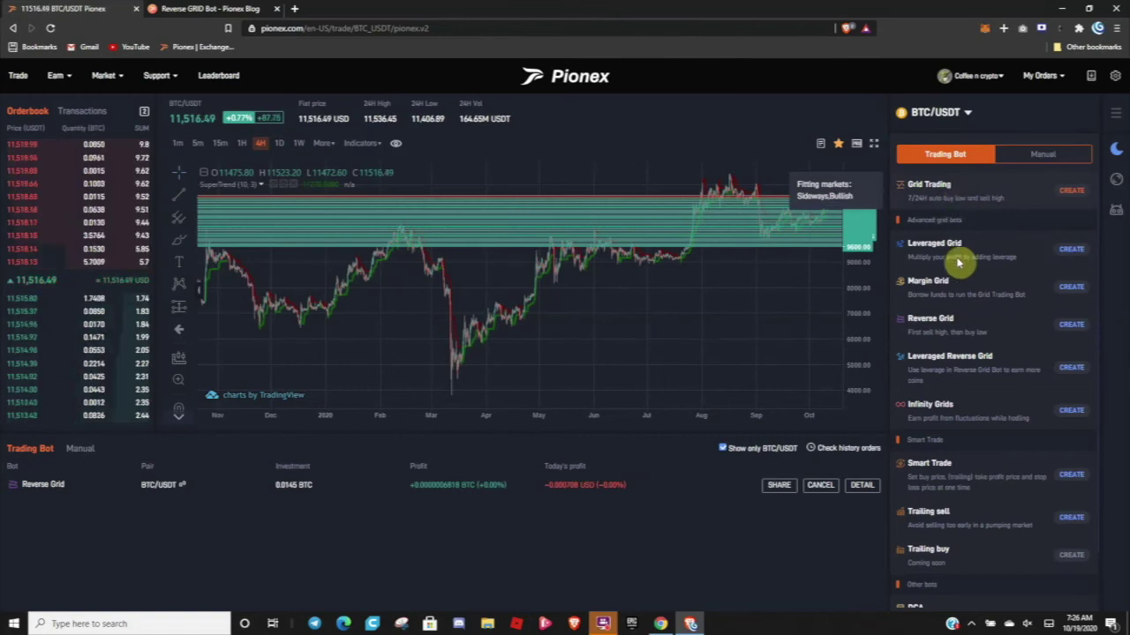
# Look through the list of available trading bots and examine the Reverse Grid lines against recent price action on the 4-hour chart
pyautogui.scroll(-1, 991, 486)
pyautogui.scroll(-2, 991, 485)
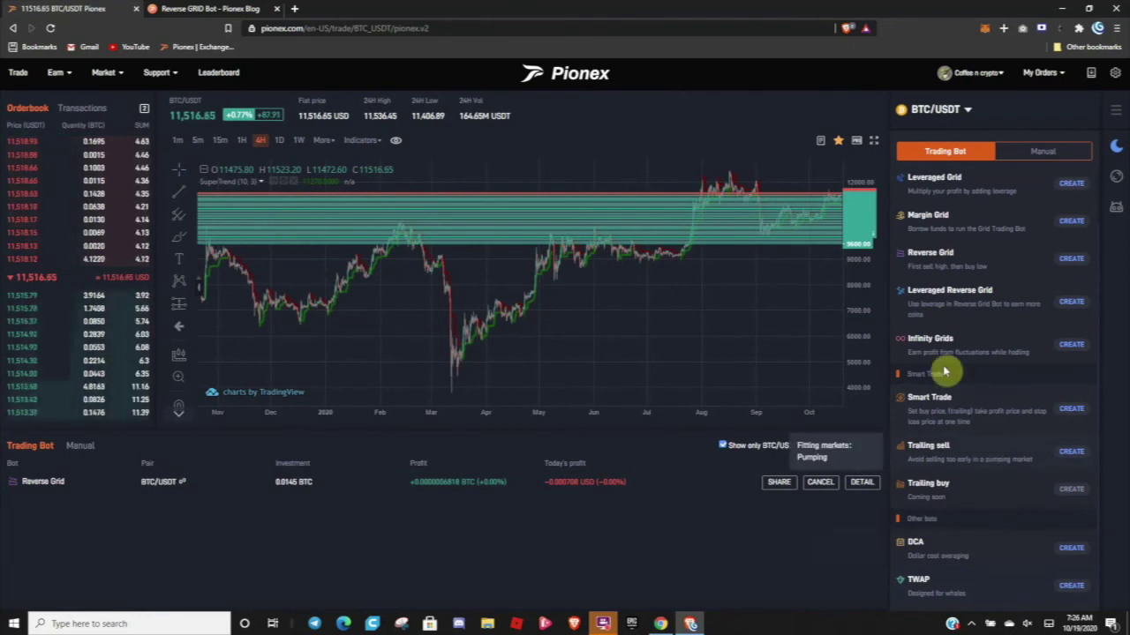
pyautogui.scroll(5, 790, 344)
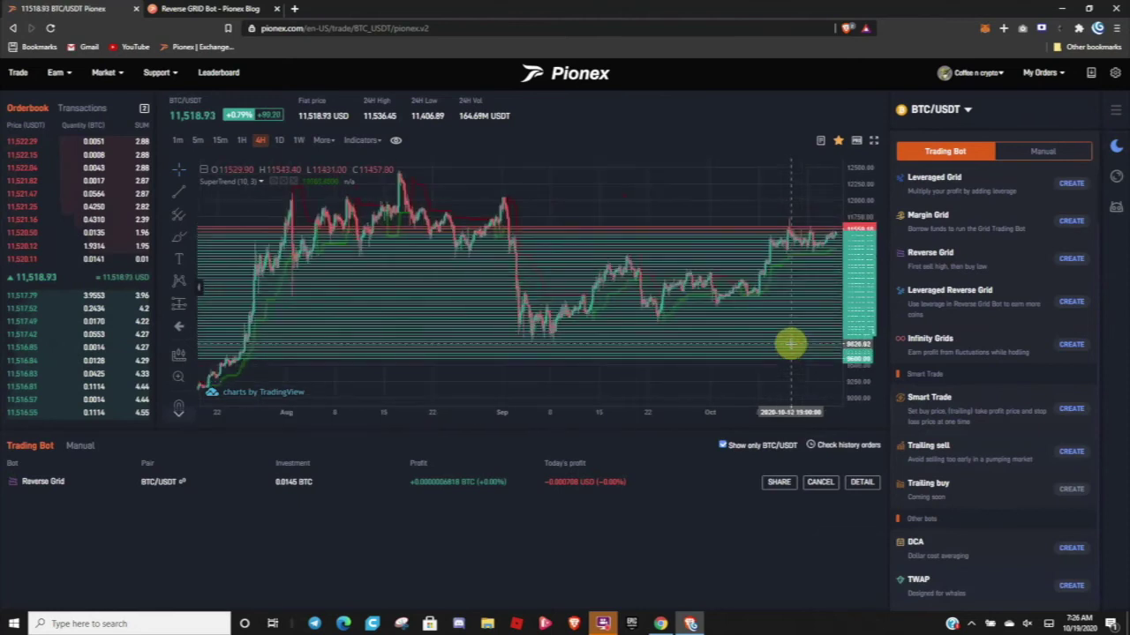